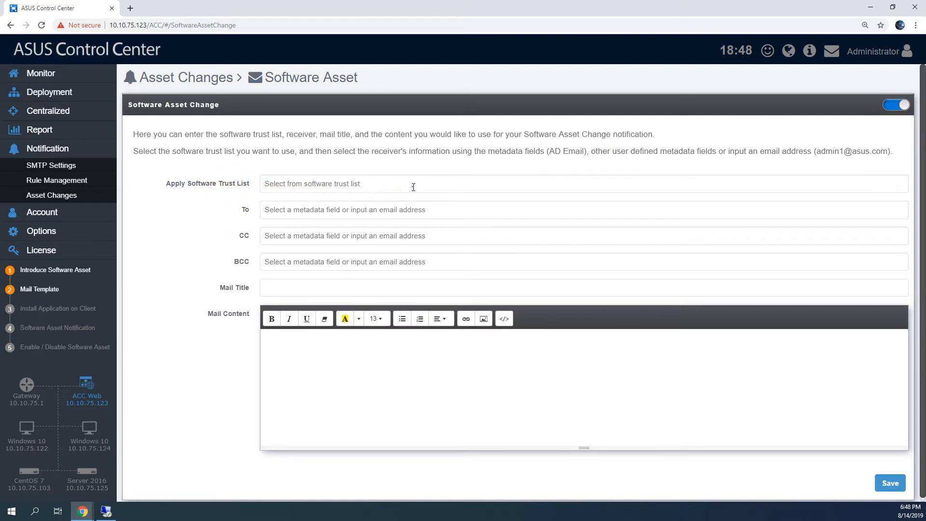
# Apply the Web Browser software trust list and set AD Mail as the notification's To recipient.
pyautogui.click(413, 187)
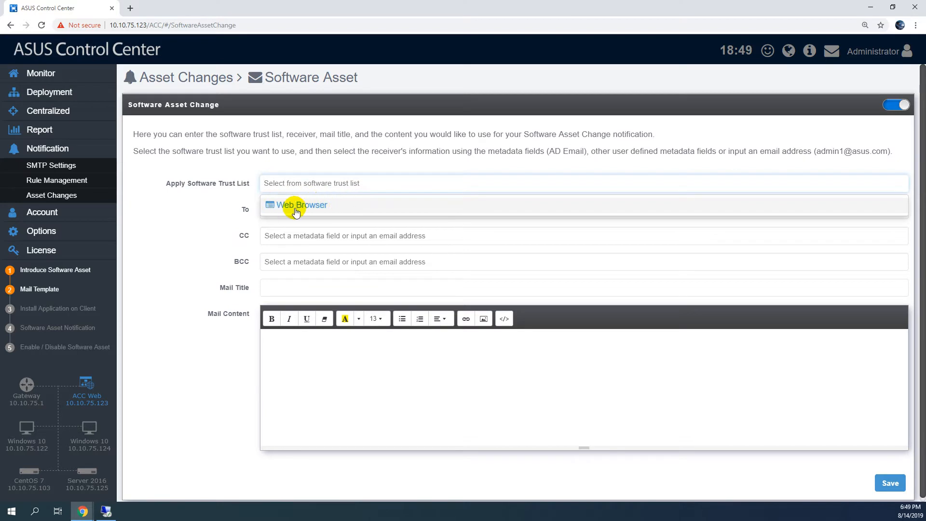
pyautogui.click(338, 203)
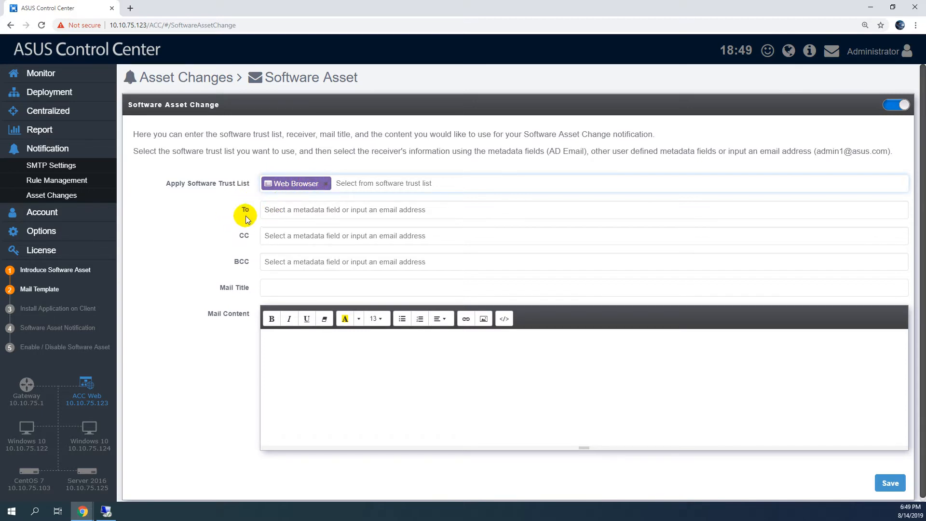
pyautogui.click(349, 210)
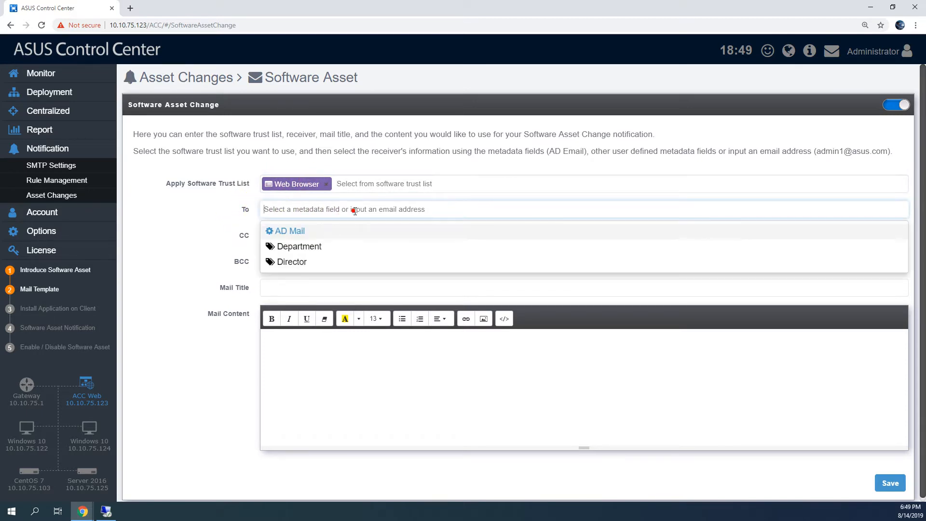
pyautogui.click(322, 231)
pyautogui.click(218, 228)
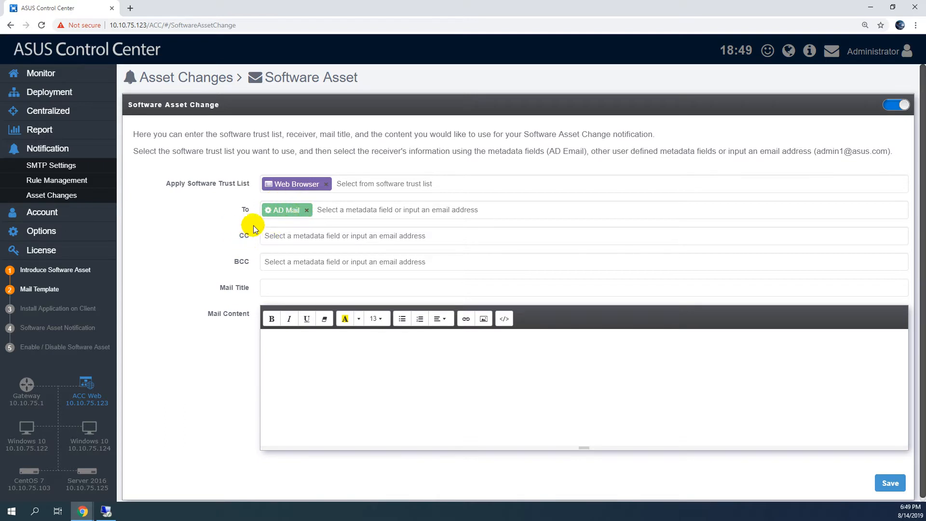
# Set Director as the CC recipient and enter the administrator's e-mail address as the BCC recipient.
pyautogui.click(334, 234)
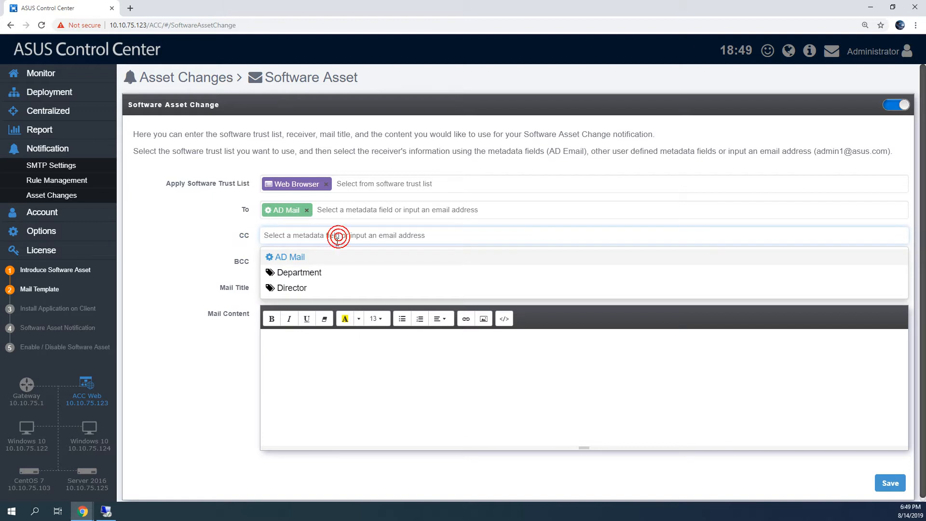
pyautogui.click(316, 288)
pyautogui.click(208, 233)
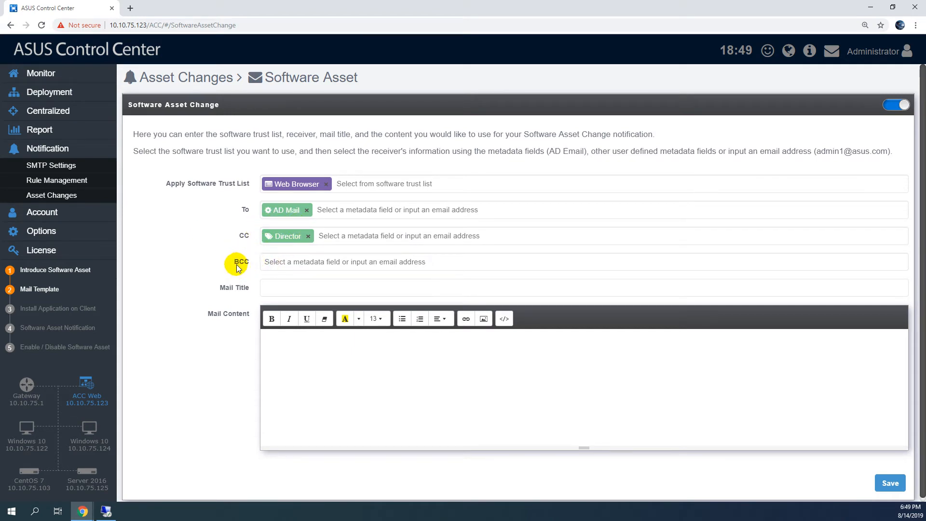
pyautogui.click(333, 263)
pyautogui.hotkey('ctrl', 'v')
pyautogui.press('Return')
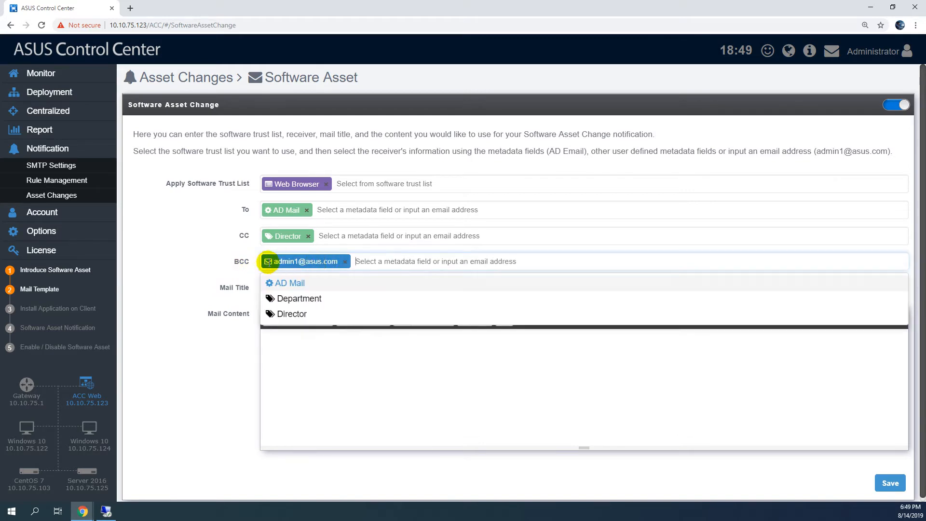
pyautogui.click(211, 257)
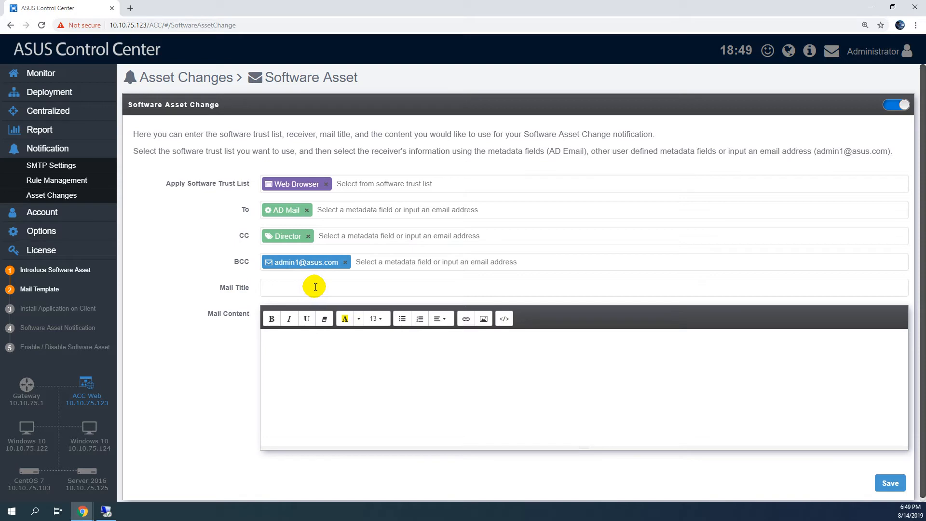
# Title the mail "Software Asset Change" and enter the "Dear Colleagues," notice about legally authorized software as its content.
pyautogui.click(316, 287)
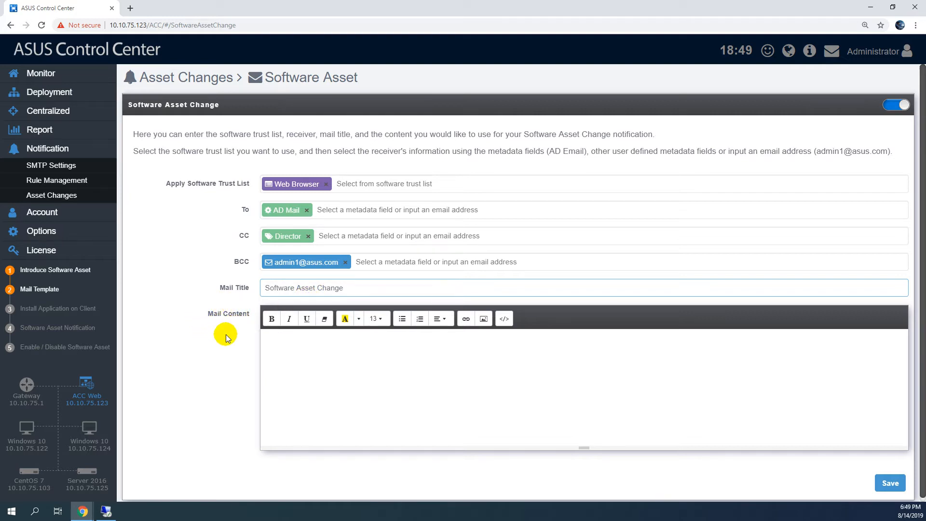
pyautogui.click(317, 345)
pyautogui.write('Dear Colleagues,  1.You have recently installed or updated software on your OA computer. Please ensure that any software that you may have installed or updated on your OA computer was legally authorized. If the software installed or updated is unauthorized or does not have the correct license, please remove the offending software immediately. If you need the software installed on your OA computer for work purpose, please purchase the software and ensure the software was acquired legally with the applicable license. 2.MIS will regularly provide software installation reports to all Department Directors for guidance on software use and purchasing. 3.If your OA computer is identified as having an unauthorized software installed or being used, MIS will inform your applicable Manager and HR Department for disciplinary action.  Should you have any questions, please contact IT Service Desk immediately.')
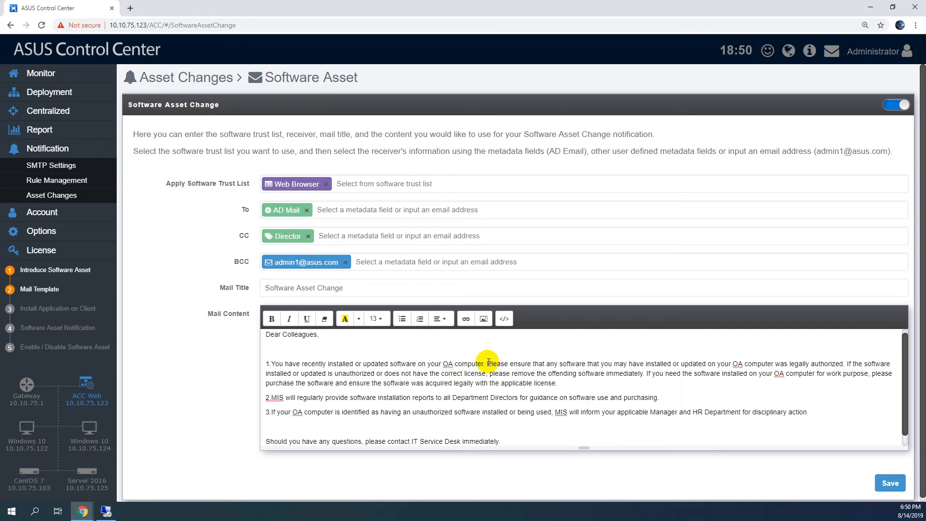
# Make the sentence beginning "Please ensure that any software" in the mail content bold and underlined.
pyautogui.moveTo(571, 359); pyautogui.dragTo(819, 367)
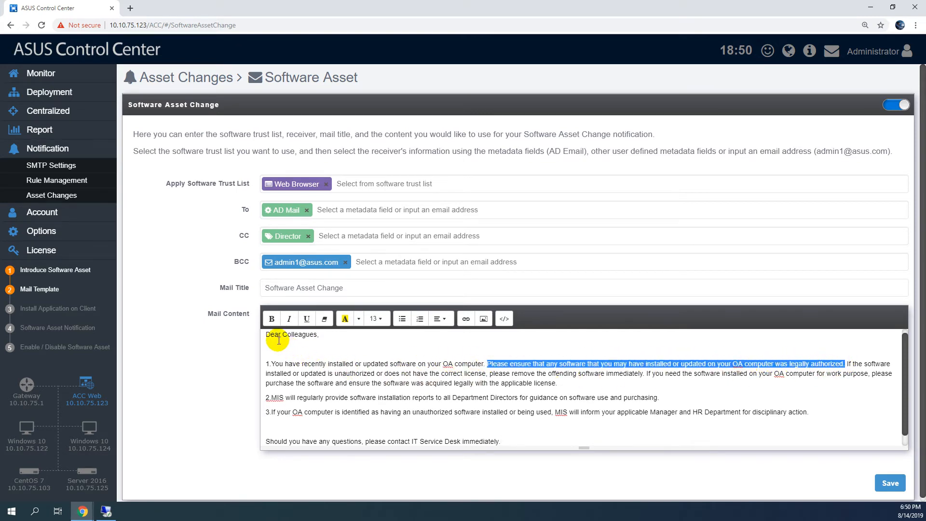
pyautogui.click(269, 321)
pyautogui.click(308, 320)
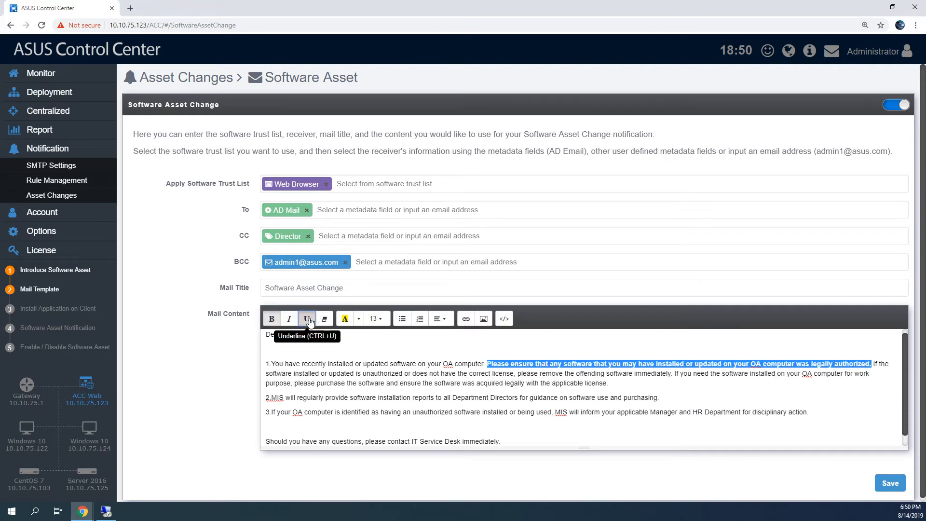
# Highlight "please contact IT Service Desk immediately." in yellow and save the Software Asset Change settings.
pyautogui.moveTo(504, 440); pyautogui.dragTo(393, 433)
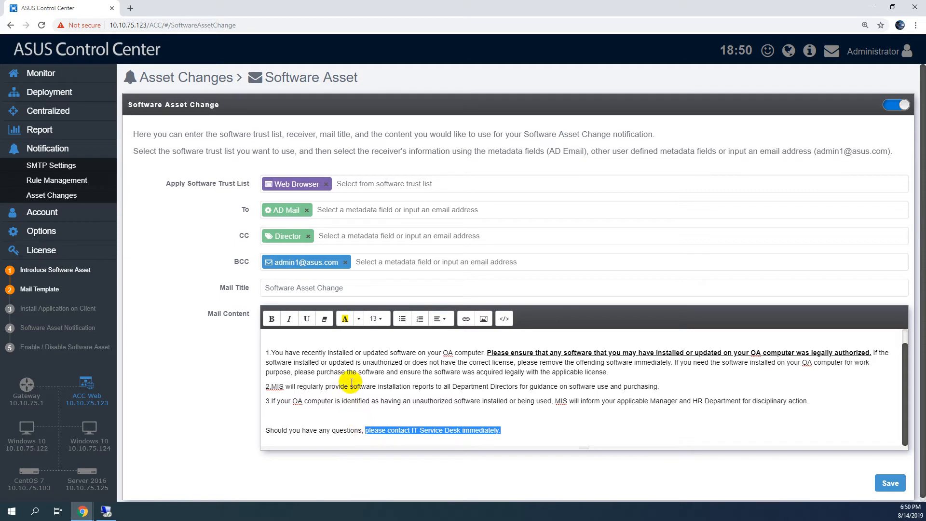
pyautogui.click(346, 320)
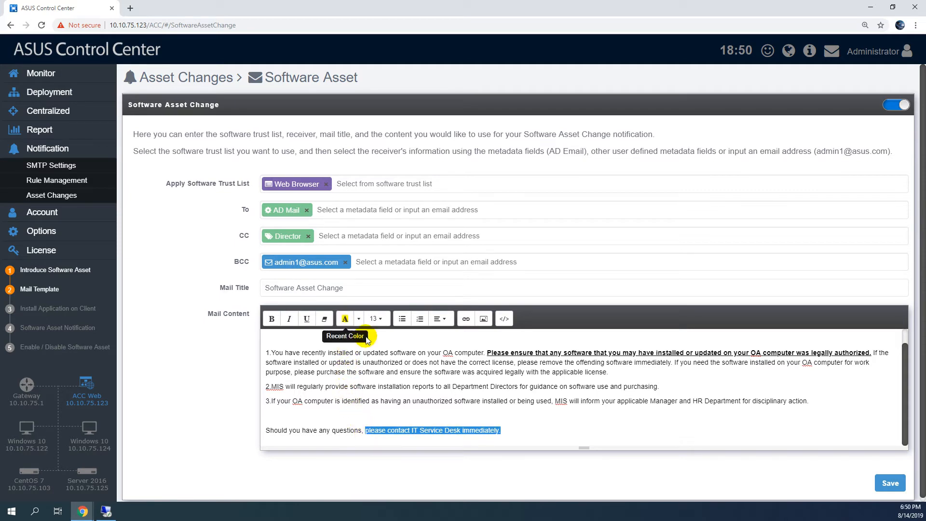
pyautogui.click(544, 426)
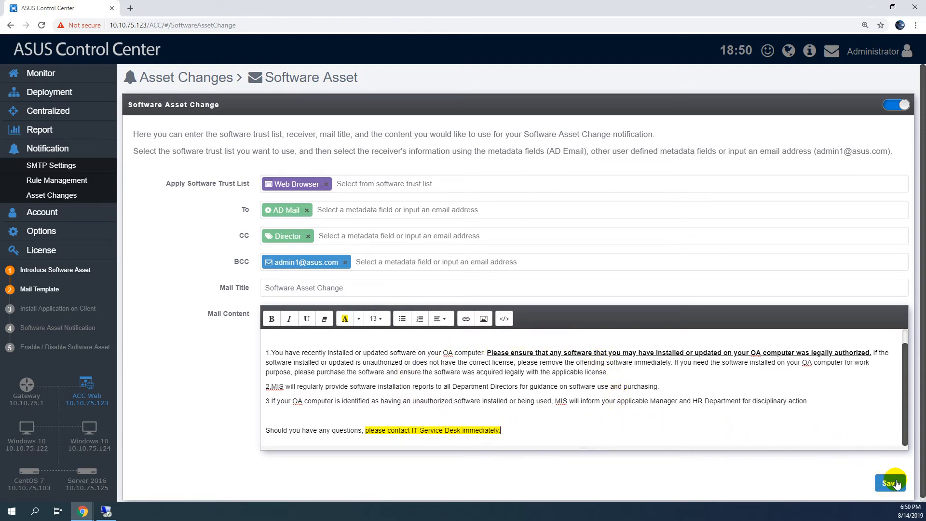
pyautogui.click(889, 485)
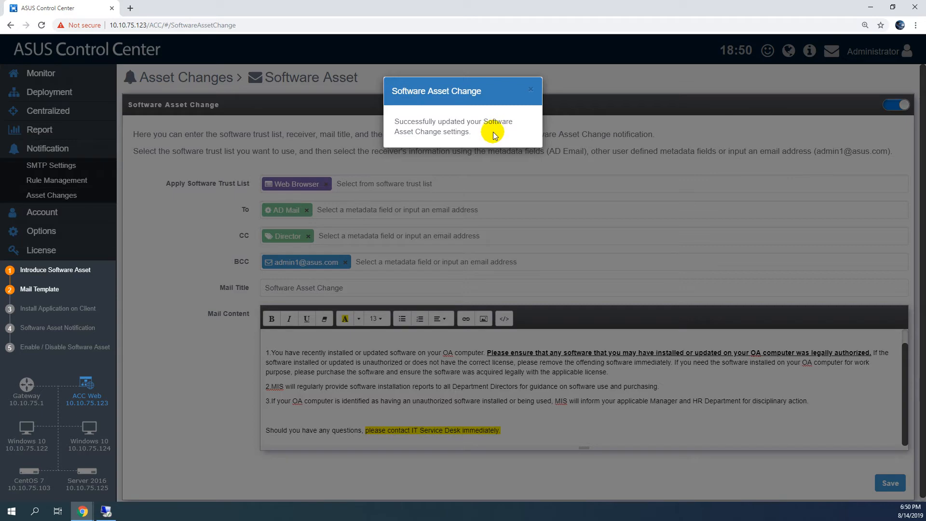
pyautogui.click(527, 94)
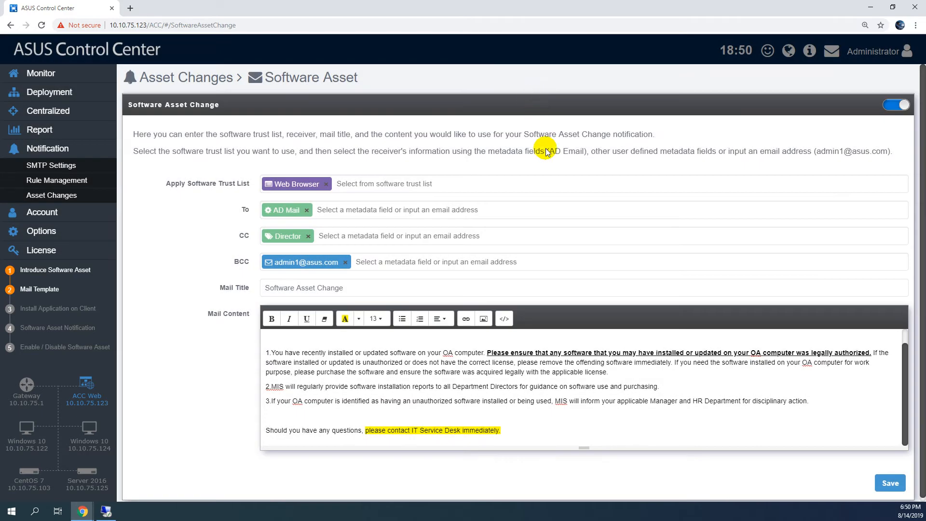
# Switch to the Remote Desktop session for 10.10.75.125 showing the Downloads installers, and bring up the Gmail inbox window alongside it.
pyautogui.click(107, 511)
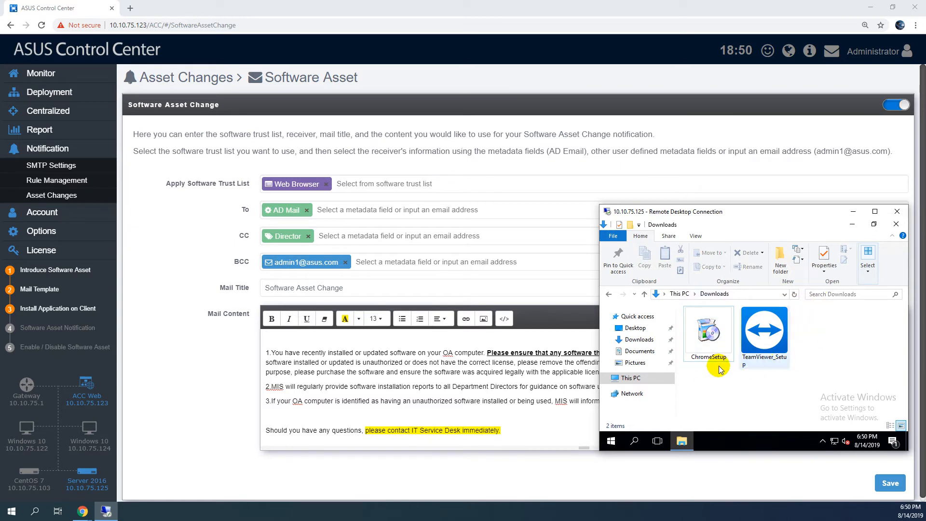
pyautogui.click(693, 316)
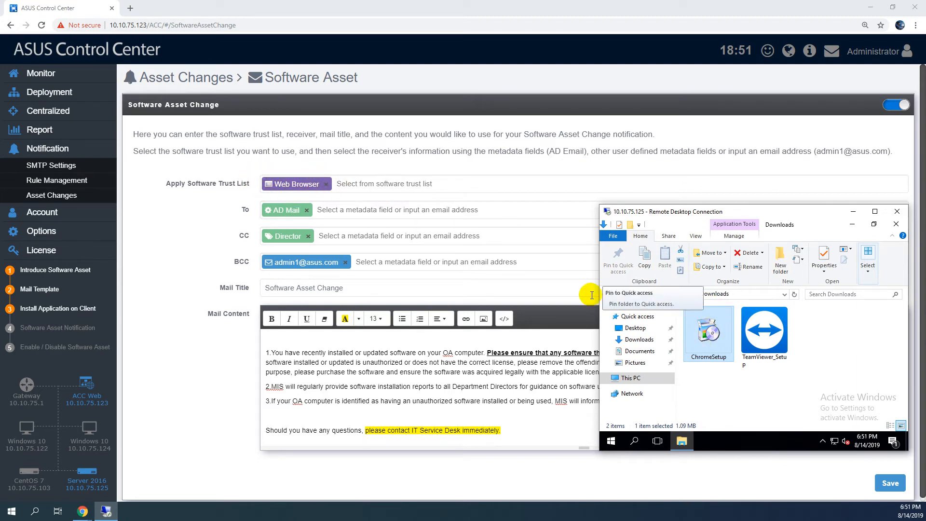
pyautogui.click(766, 316)
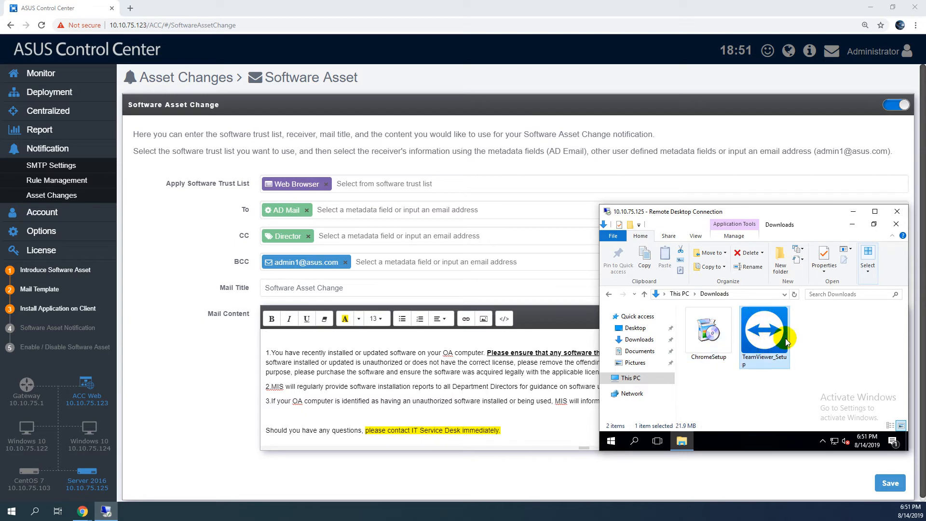
pyautogui.click(830, 331)
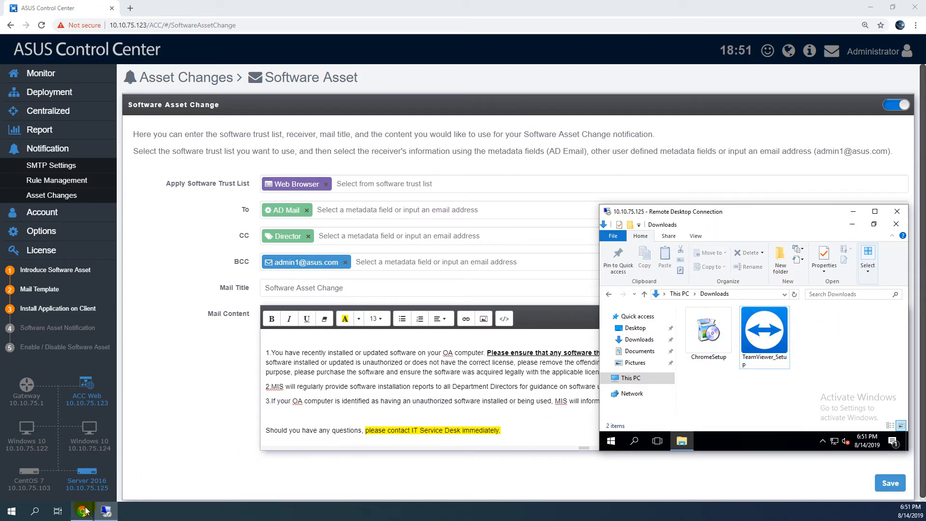
pyautogui.moveTo(84, 512)
pyautogui.click(67, 472)
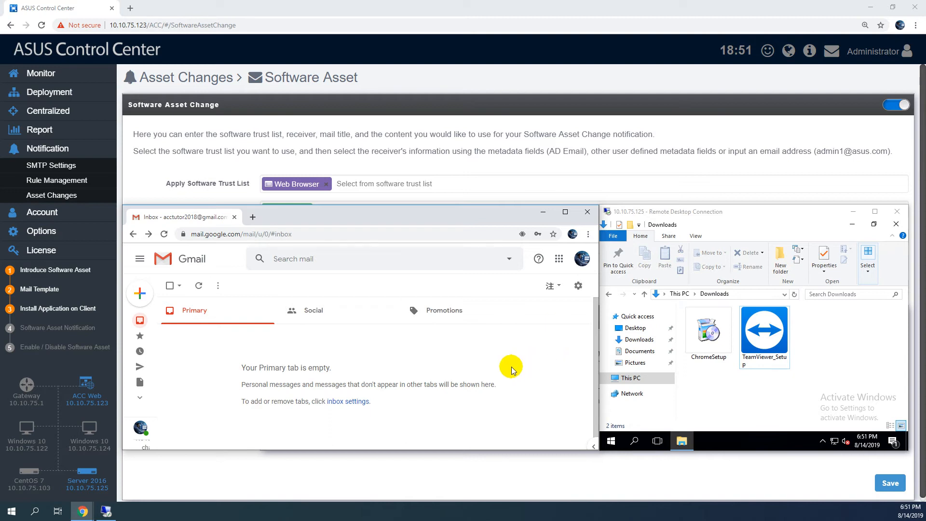
# Install Chrome and TeamViewer on the remote server from ChromeSetup and TeamViewer_Setup in Downloads, closing Chrome's welcome window in between.
pyautogui.click(713, 333)
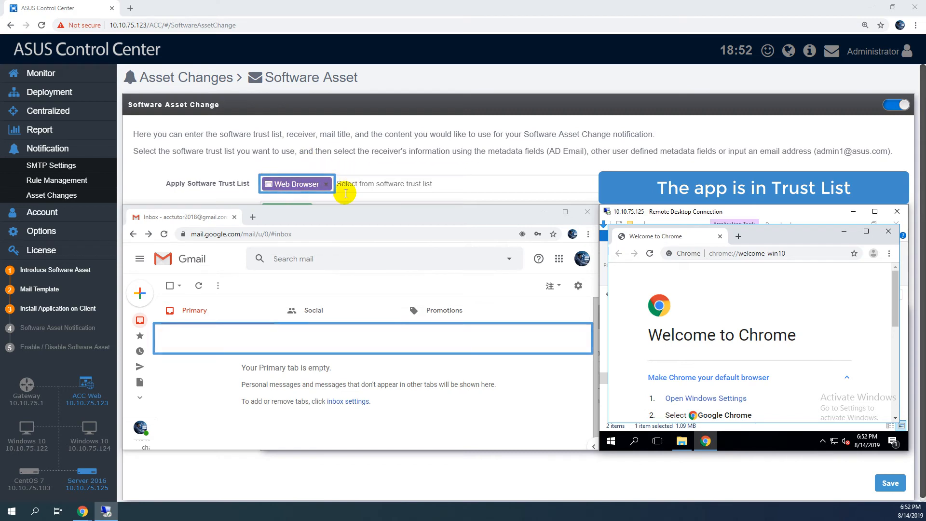
pyautogui.click(889, 231)
pyautogui.click(771, 330)
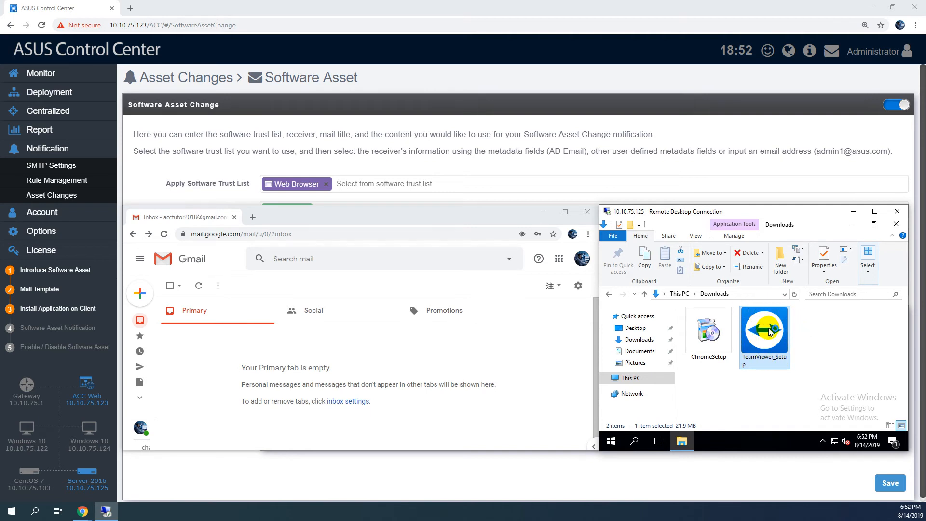
pyautogui.doubleClick(770, 330)
pyautogui.click(813, 412)
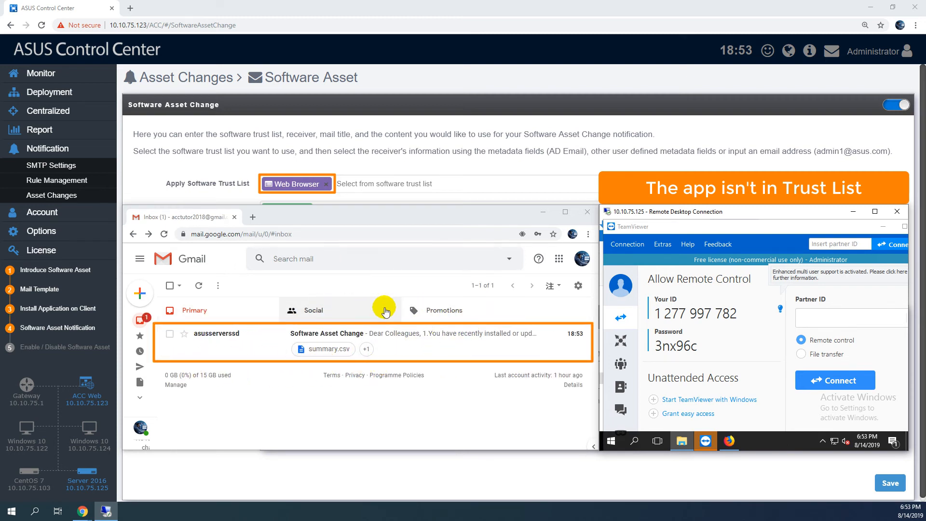
# Read the received Software Asset Change e-mail down to its software table and attachment, and minimize the Gmail and Remote Desktop windows.
pyautogui.click(409, 345)
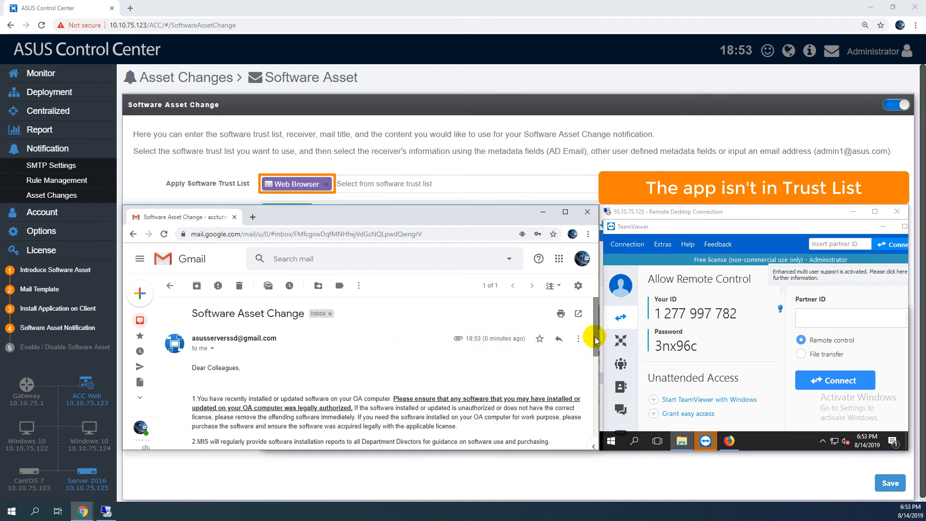
pyautogui.scroll(-2, 593, 337)
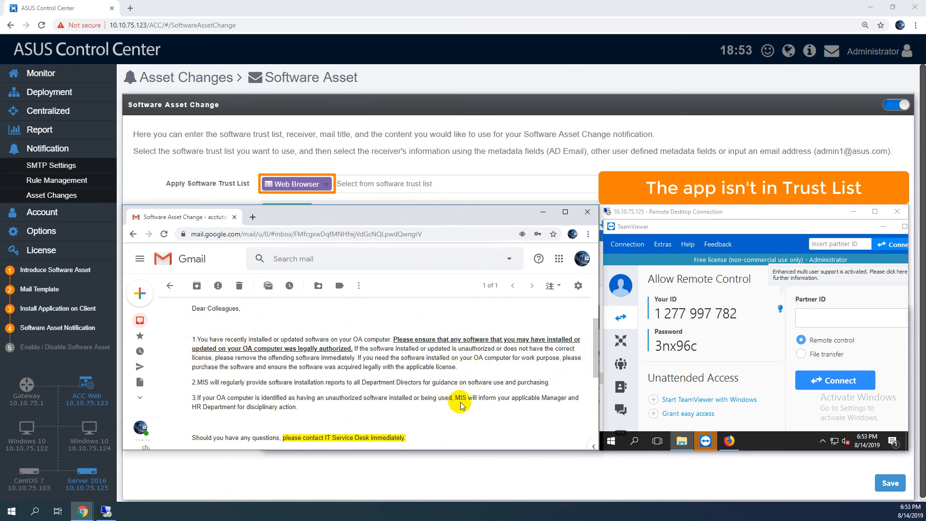
pyautogui.moveTo(595, 364); pyautogui.dragTo(595, 411)
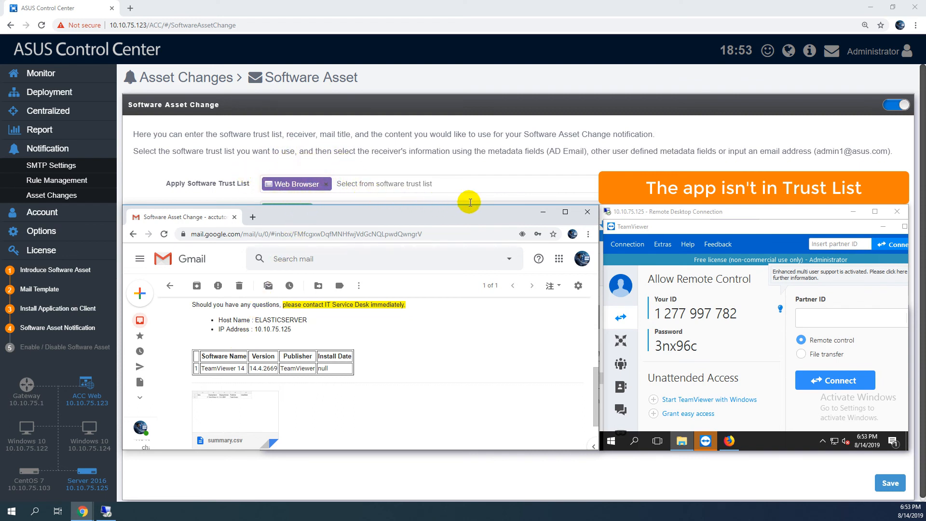
pyautogui.click(543, 213)
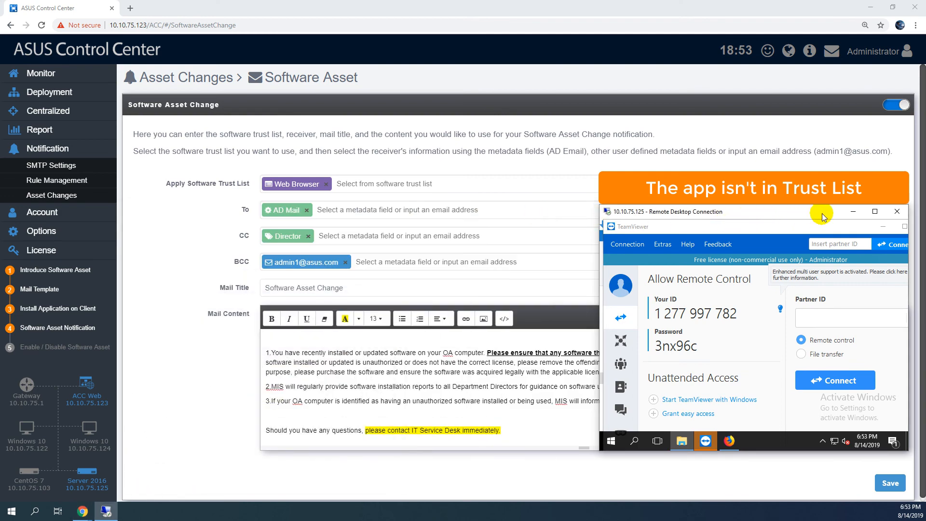
pyautogui.click(853, 213)
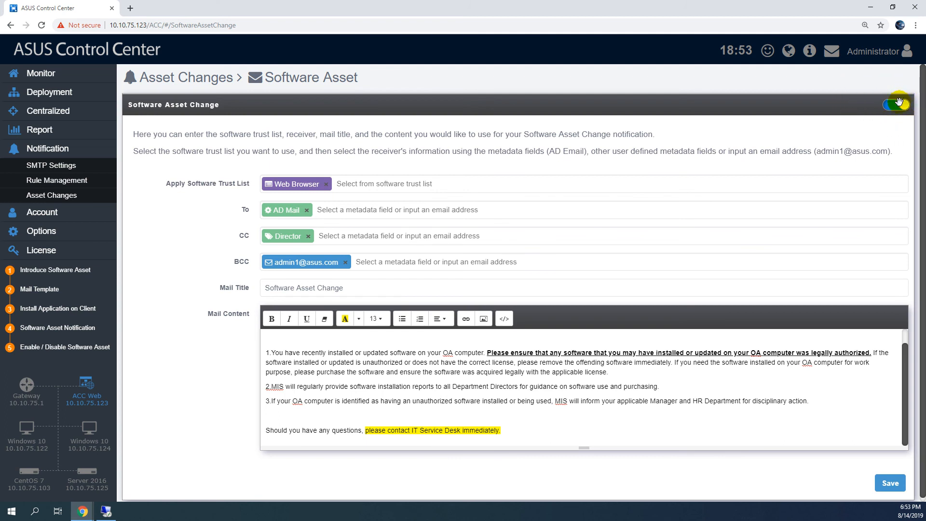
# Disable the Software Asset Change notifications and enable them again, dismissing both messages.
pyautogui.click(900, 109)
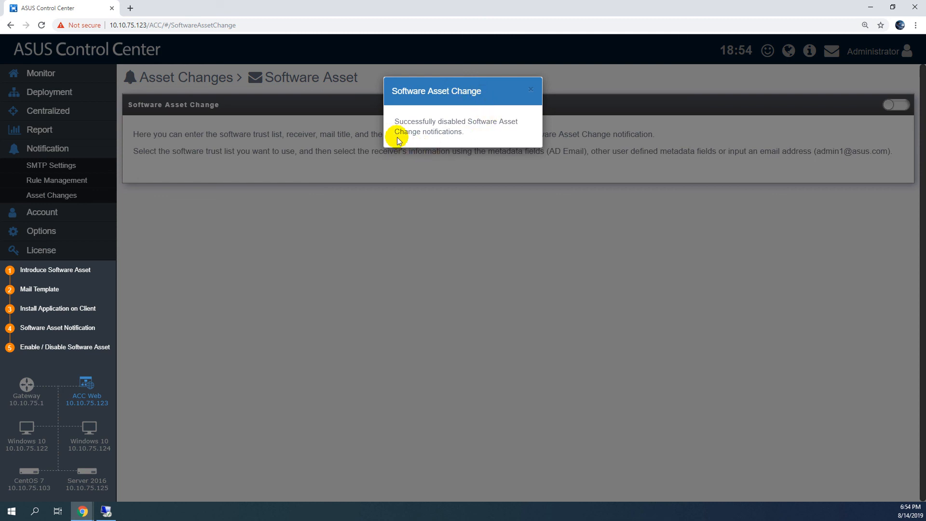
pyautogui.click(529, 92)
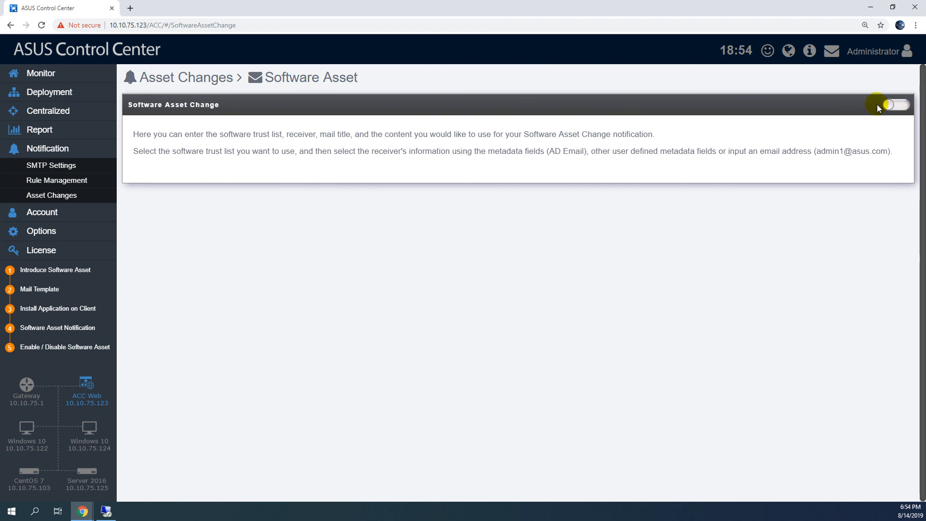
pyautogui.click(901, 106)
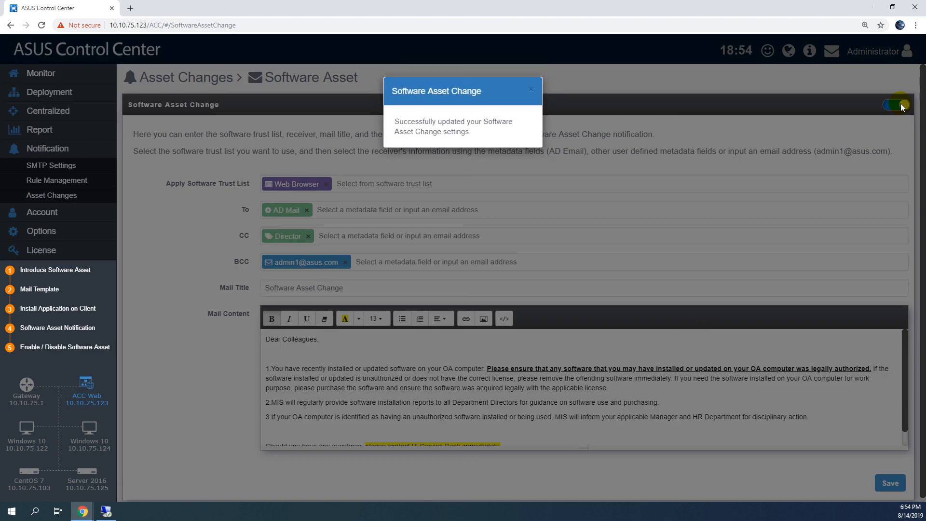
pyautogui.click(531, 92)
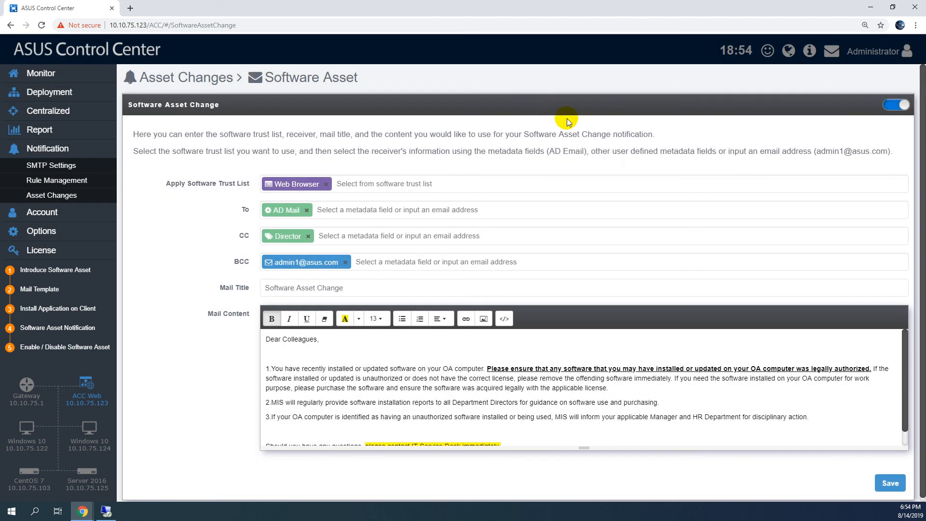